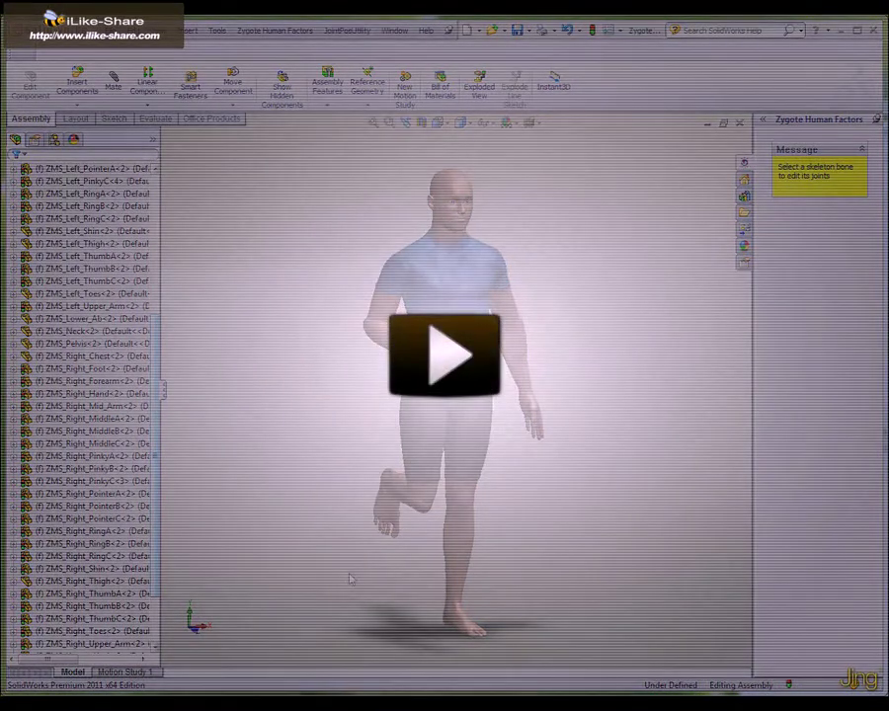
Inspect the Zygote Human Factors joint sliders for the running figure's left upper arm, and show the SolidWorks Resources instead.
click(349, 579)
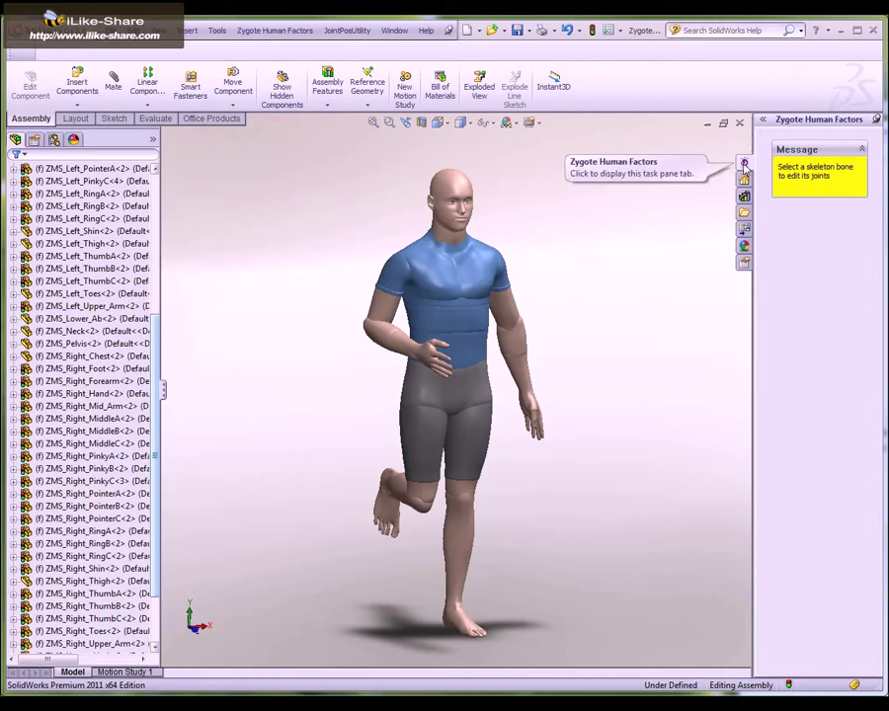
click(508, 309)
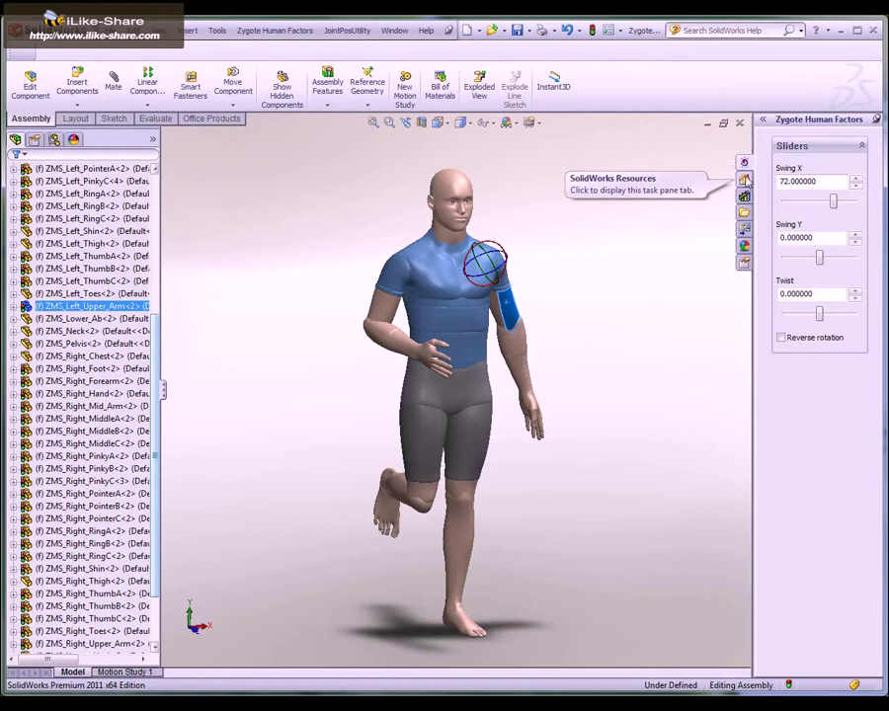
click(744, 179)
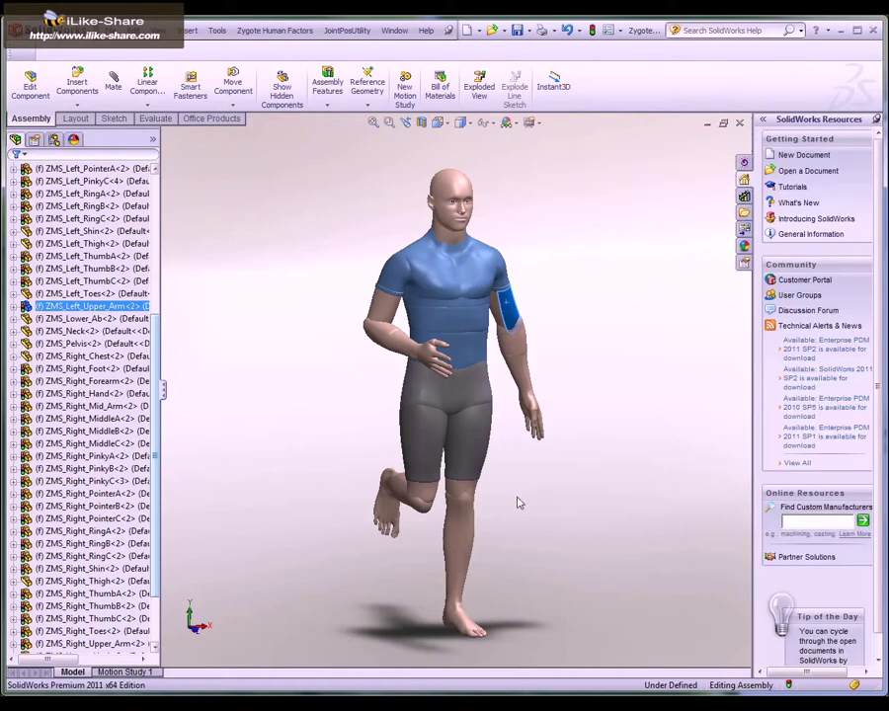
Edit the running figure's Skeleton[1] Scale property and set its percentile to the maximum.
scroll(158, 505, down, 2)
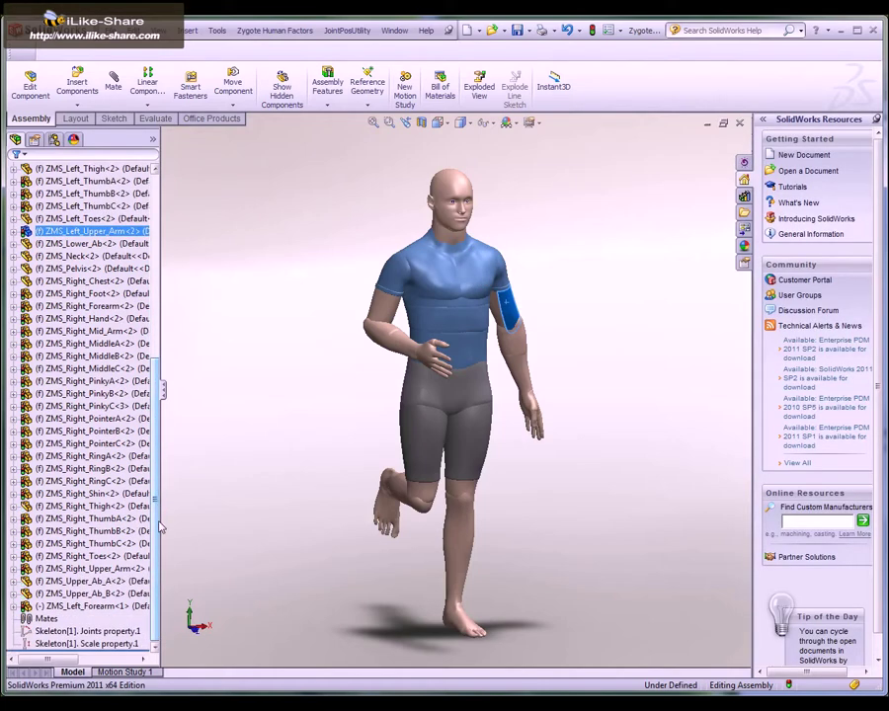
click(89, 644)
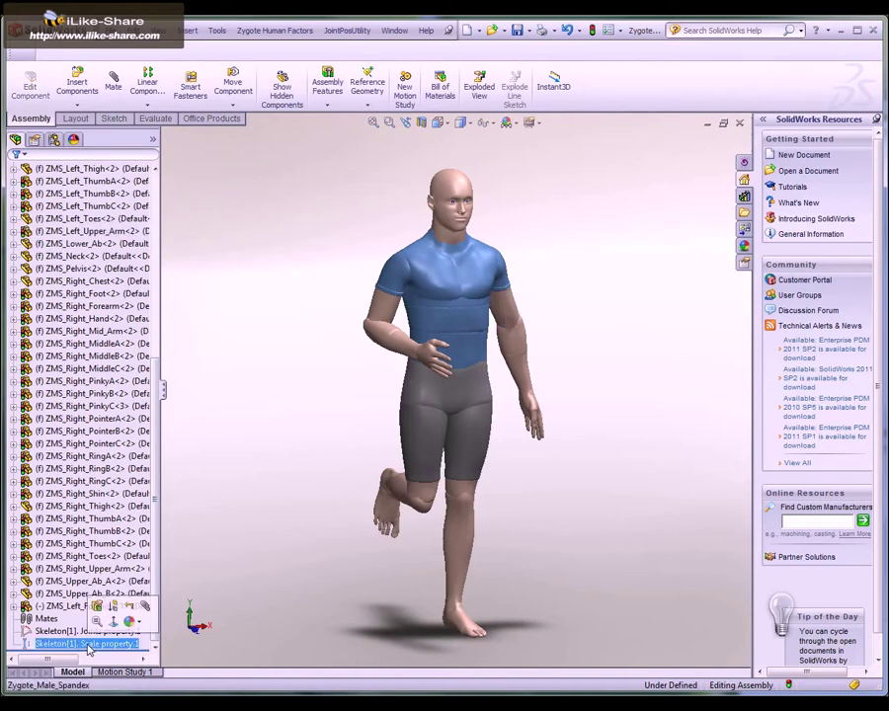
click(98, 608)
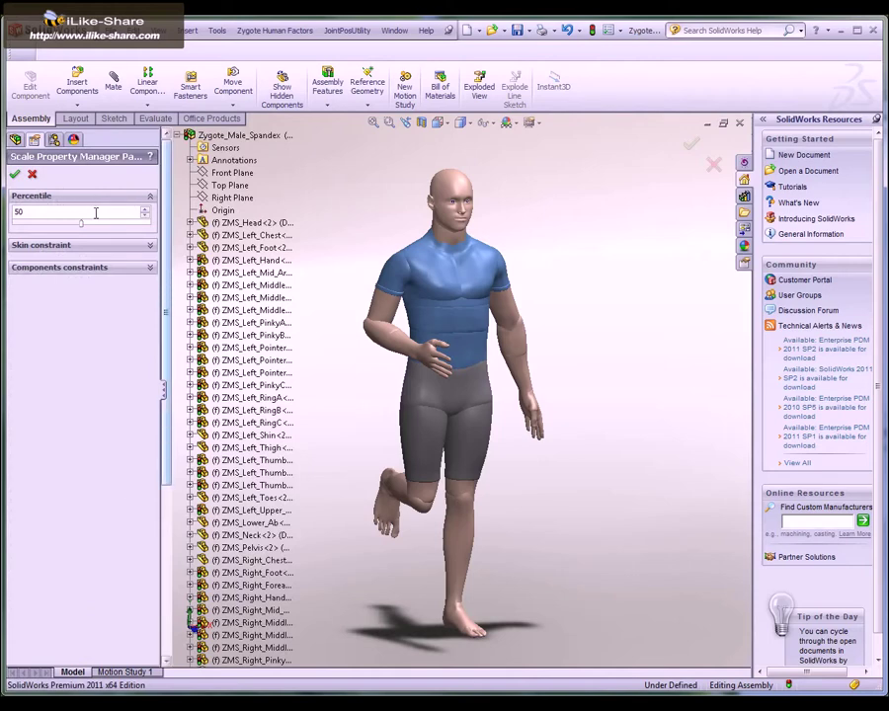
drag(81, 225, 160, 237)
click(14, 174)
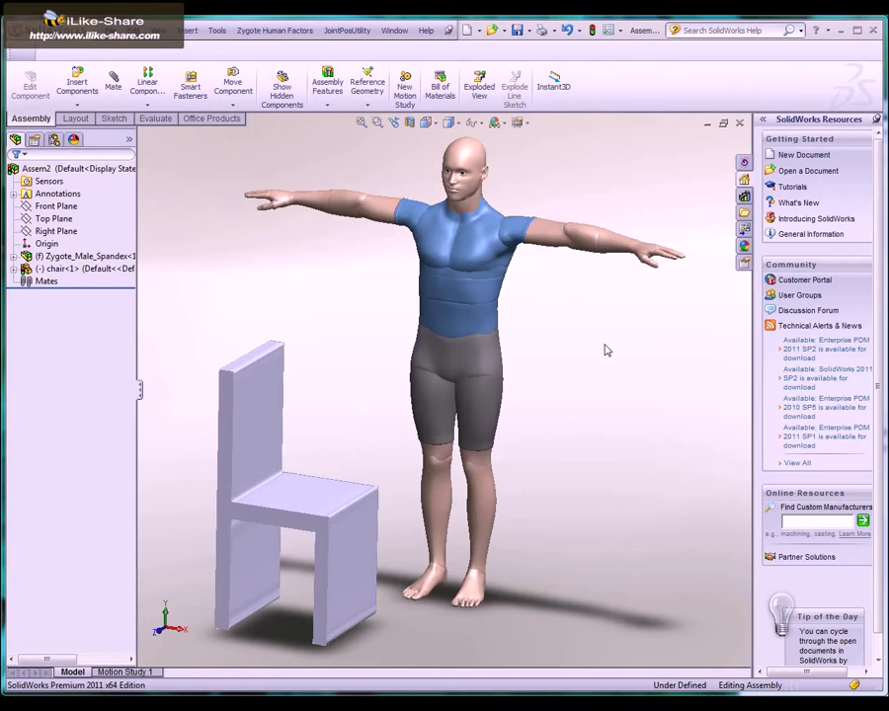
Display the Zygote Human Factors controls and start editing the Zygote_Male_Spandex subassembly in place within Assem2.
click(744, 166)
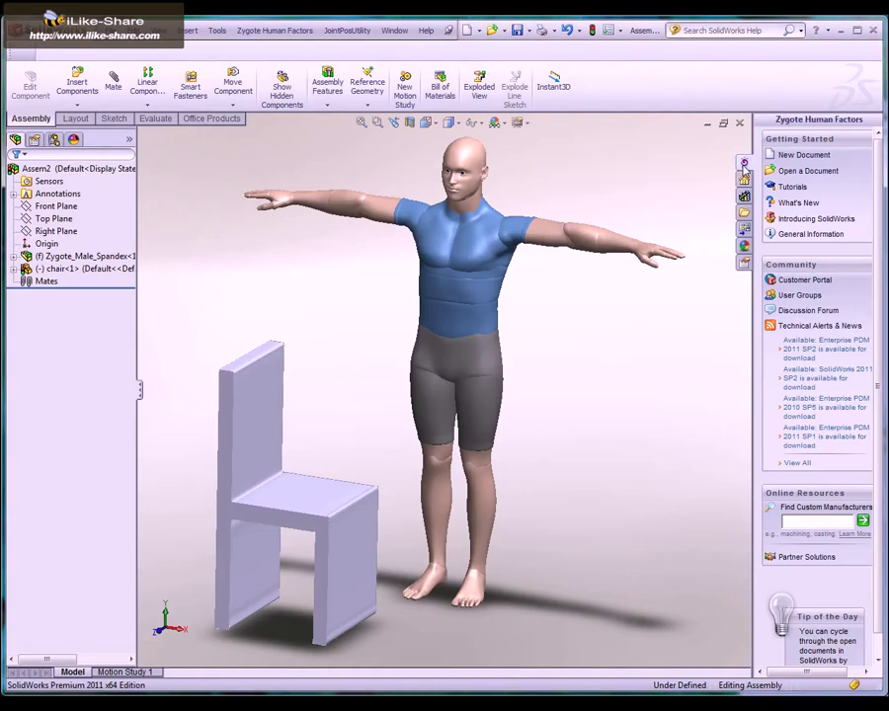
click(553, 237)
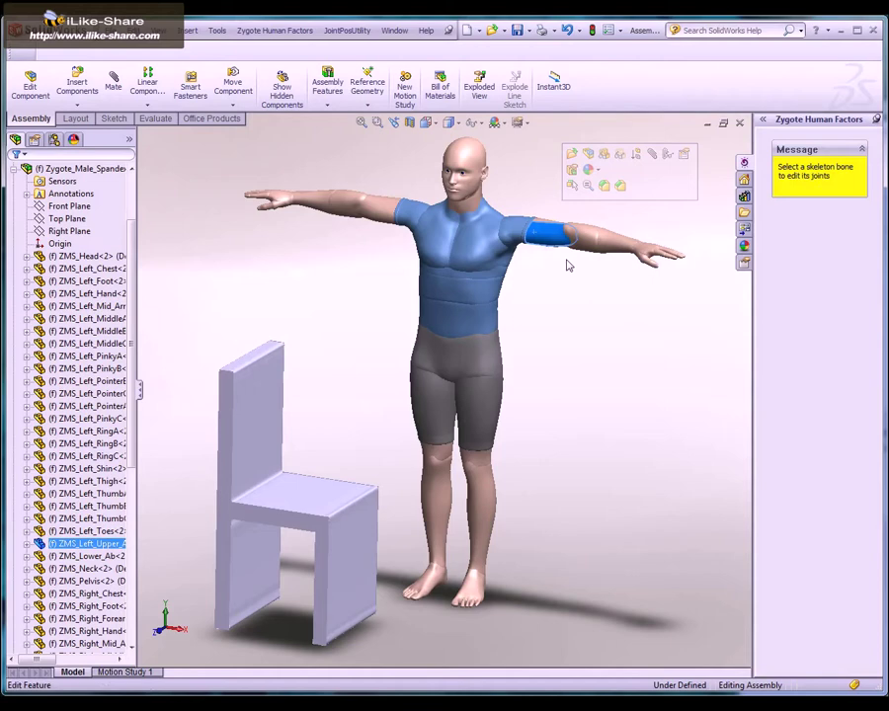
scroll(89, 281, up, 3)
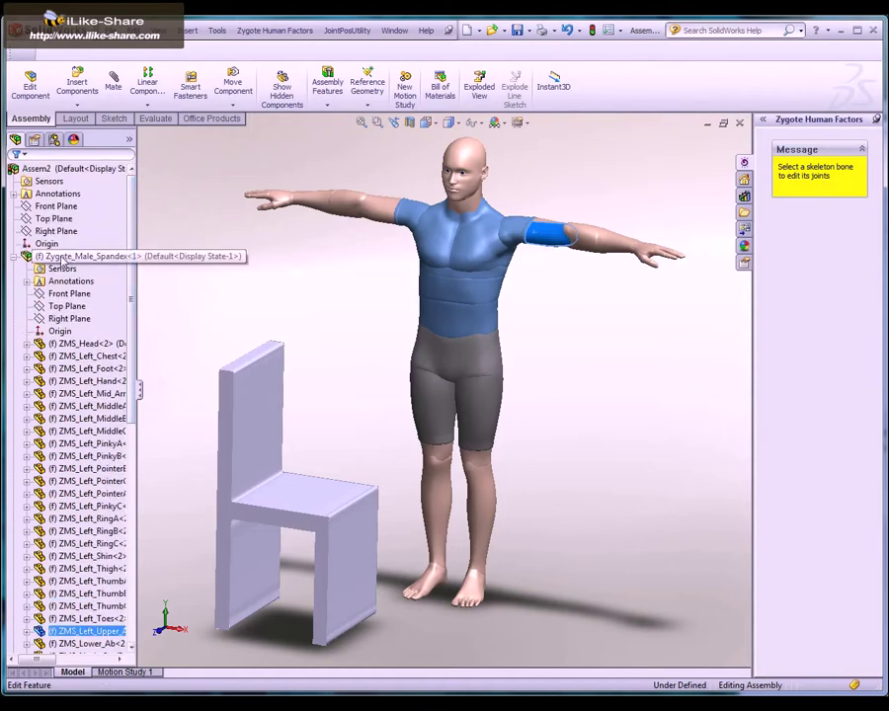
click(63, 258)
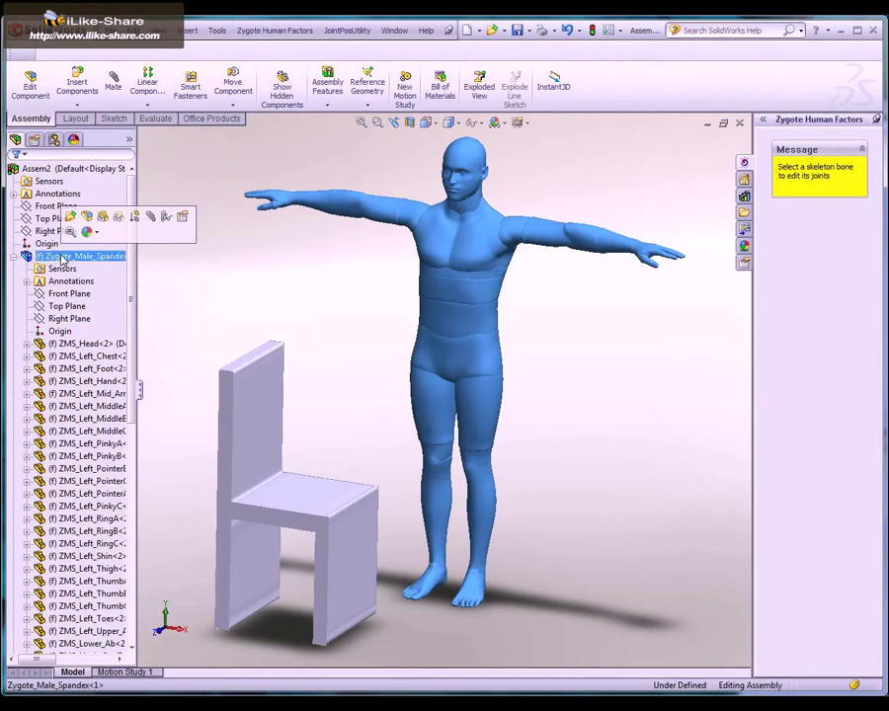
click(67, 216)
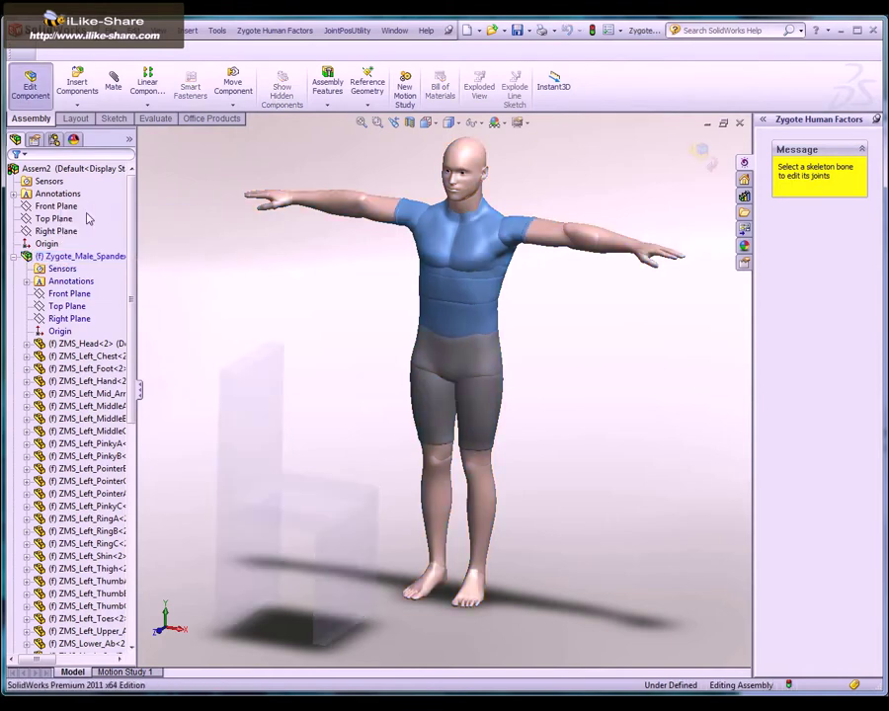
Lower the figure's arms with Swing X 79 on the left upper arm and 68 on the right, and return to the main assembly.
click(551, 232)
drag(820, 200, 836, 202)
click(632, 210)
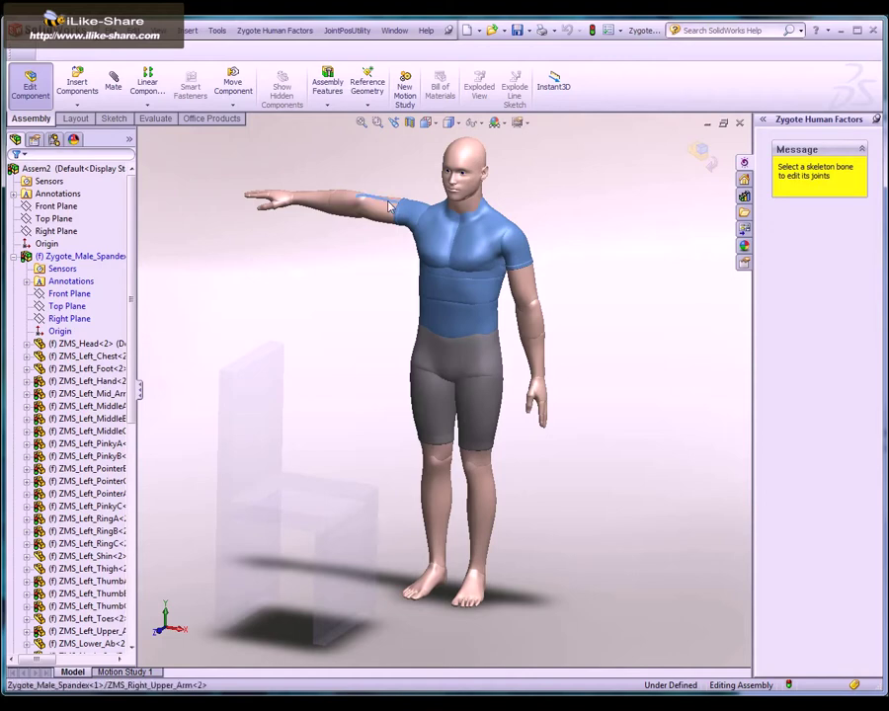
click(393, 206)
drag(818, 203, 835, 202)
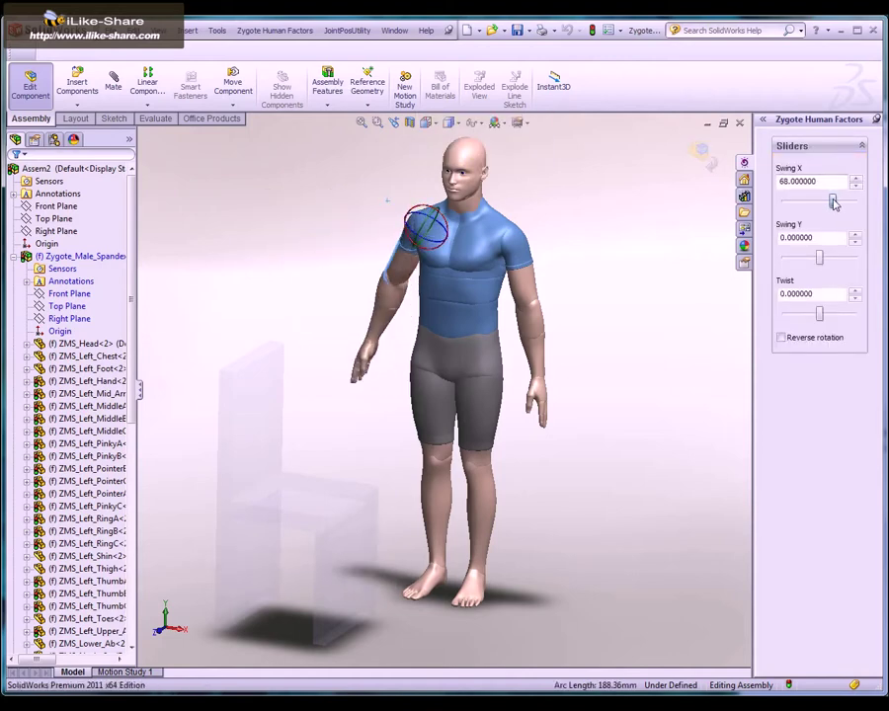
click(638, 257)
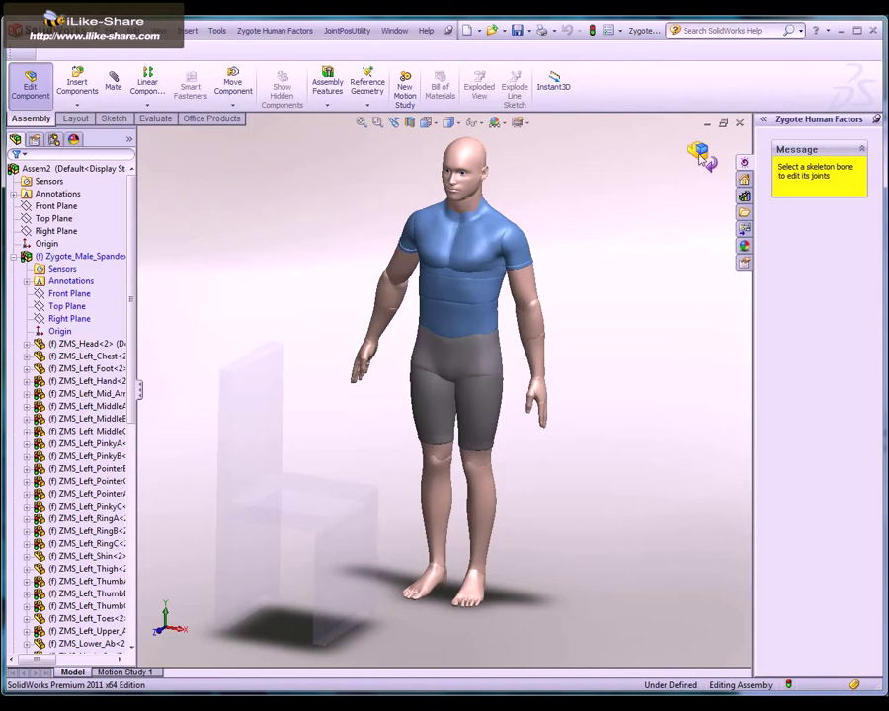
click(745, 181)
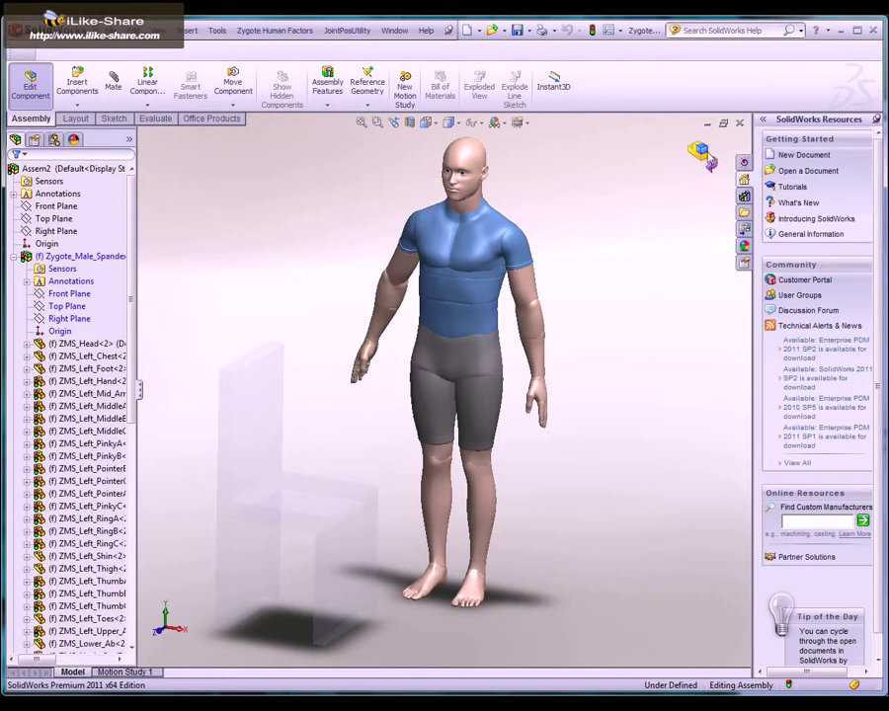
click(708, 158)
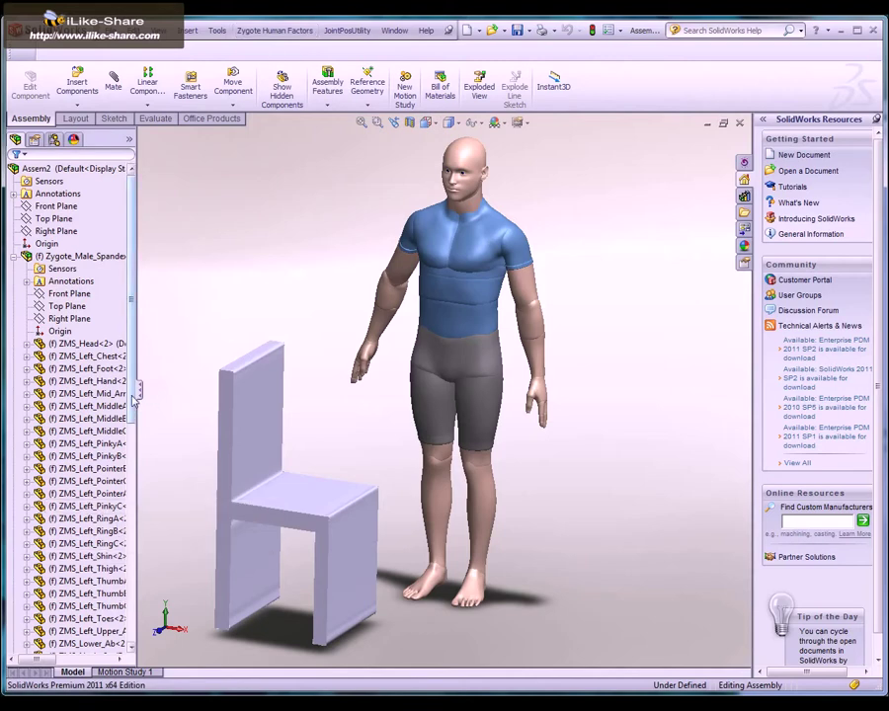
Try to edit the figure's Skeleton[1] Scale property directly from the Assem2 feature tree.
scroll(130, 489, down, 4)
scroll(130, 489, down, 7)
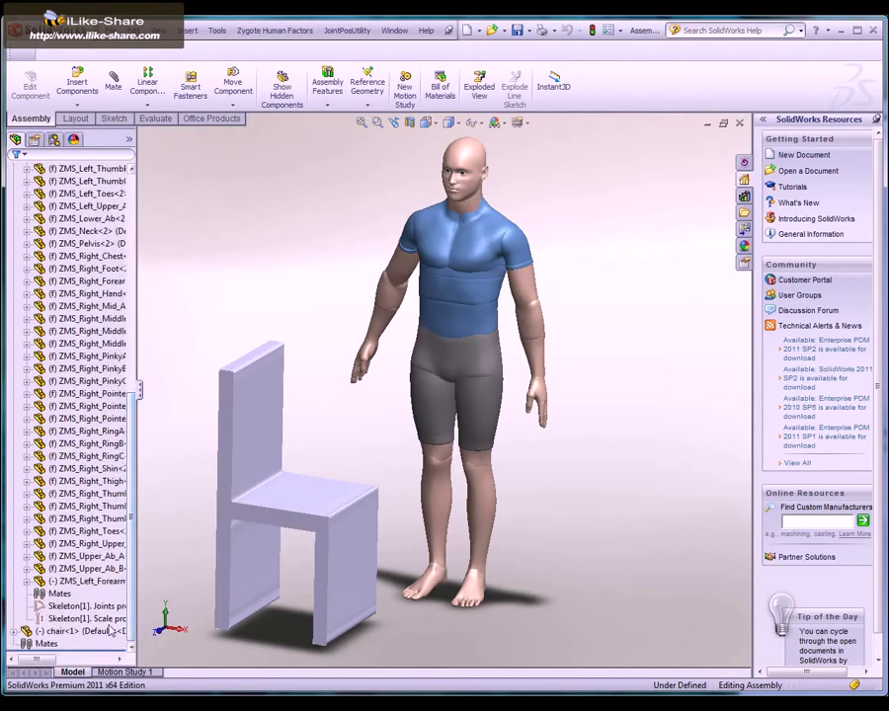
click(84, 617)
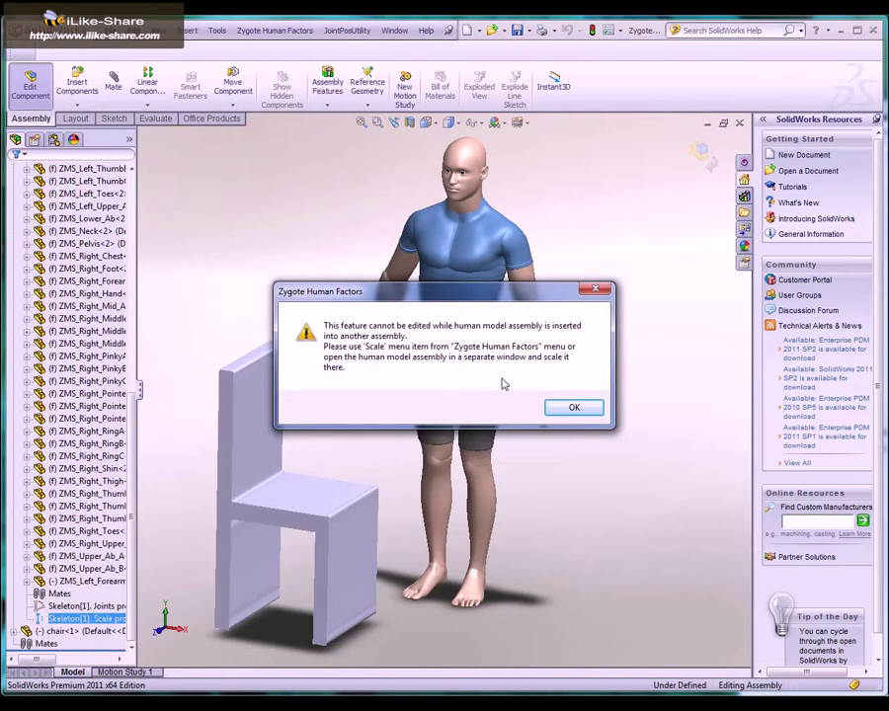
click(575, 408)
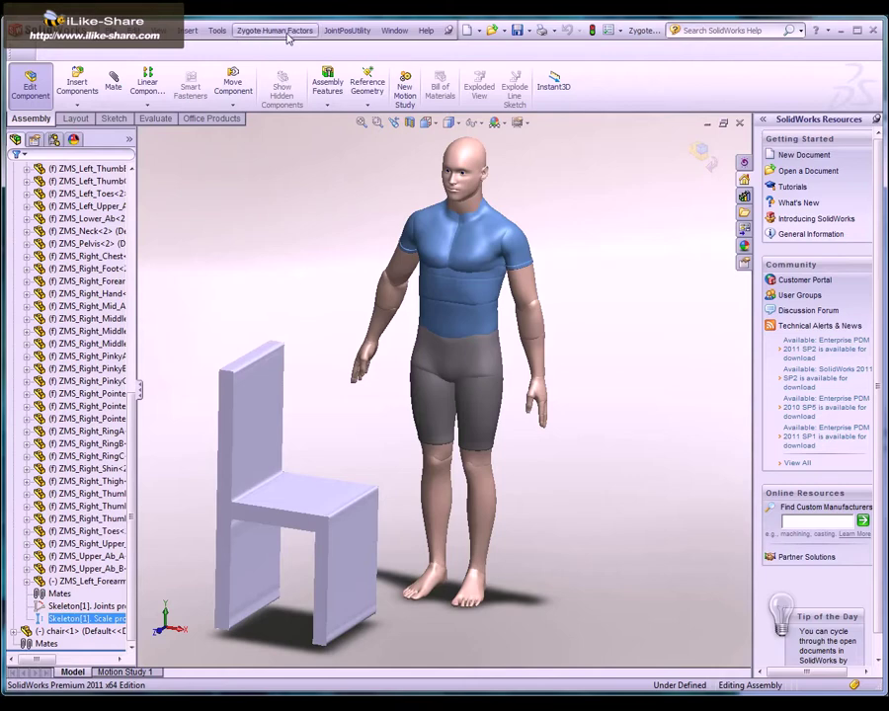
Scale the figure to percentile 5 with the Zygote Human Factors Scale command, using its Skeleton[1] Scale property.
click(288, 36)
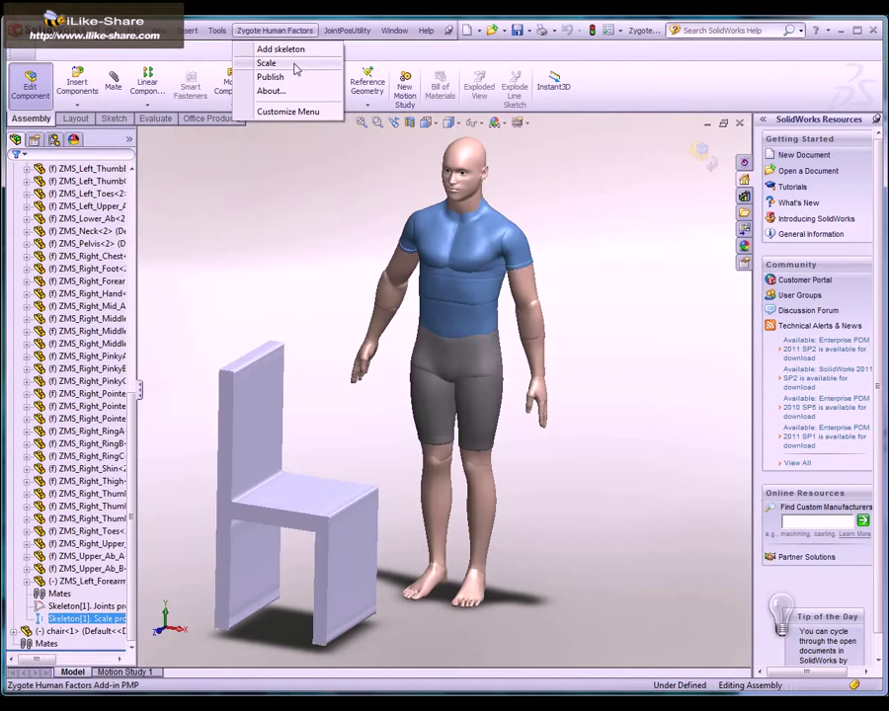
click(294, 64)
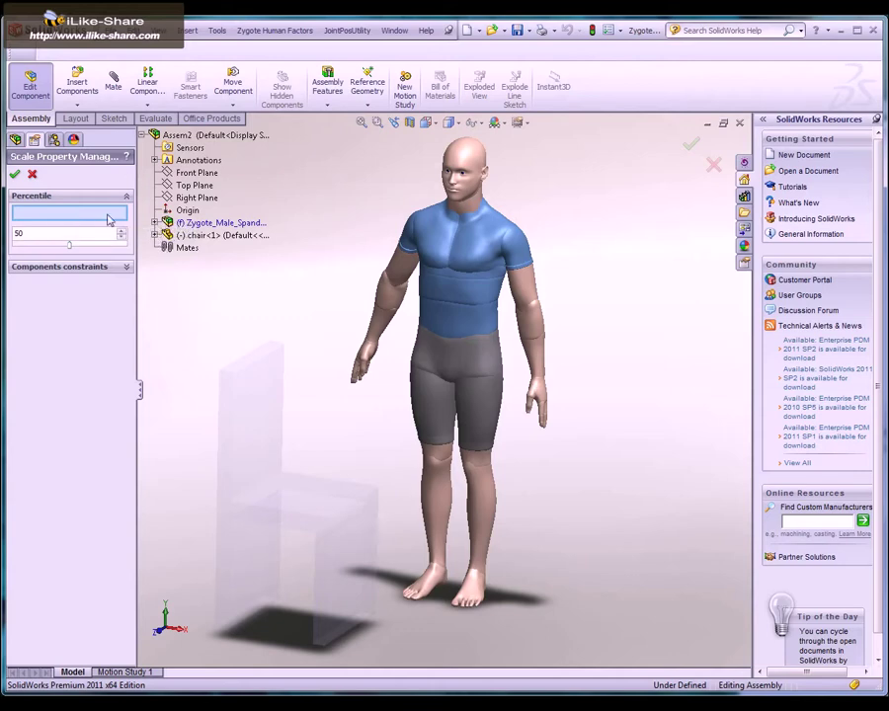
click(155, 224)
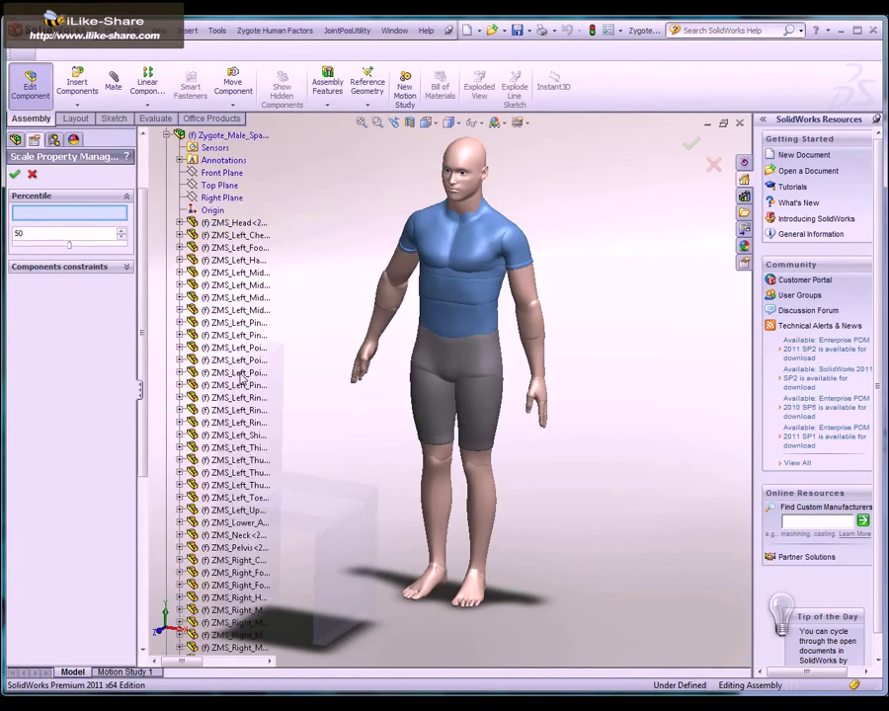
scroll(240, 405, down, 8)
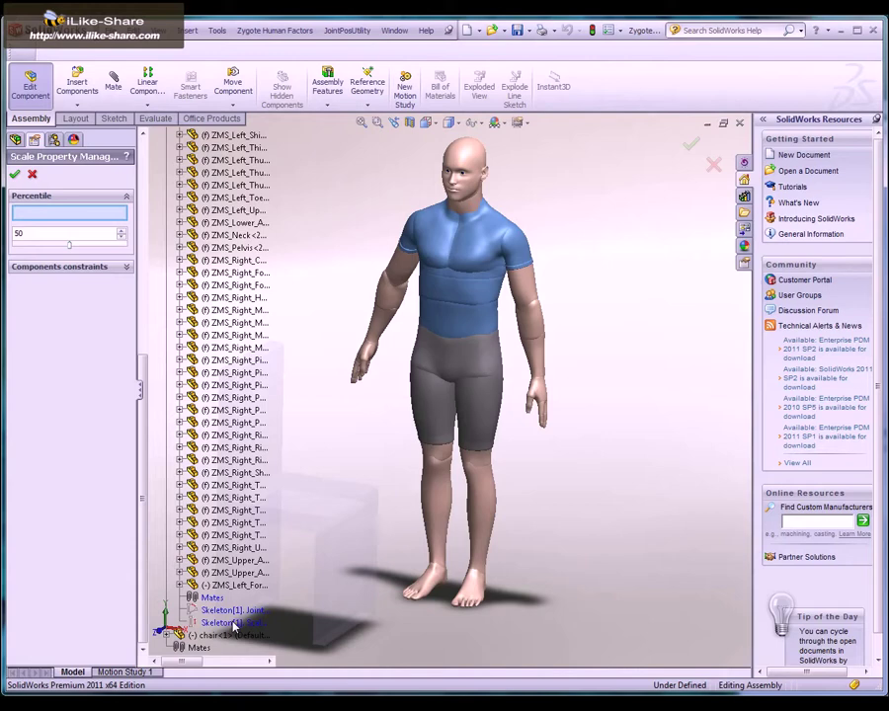
click(233, 623)
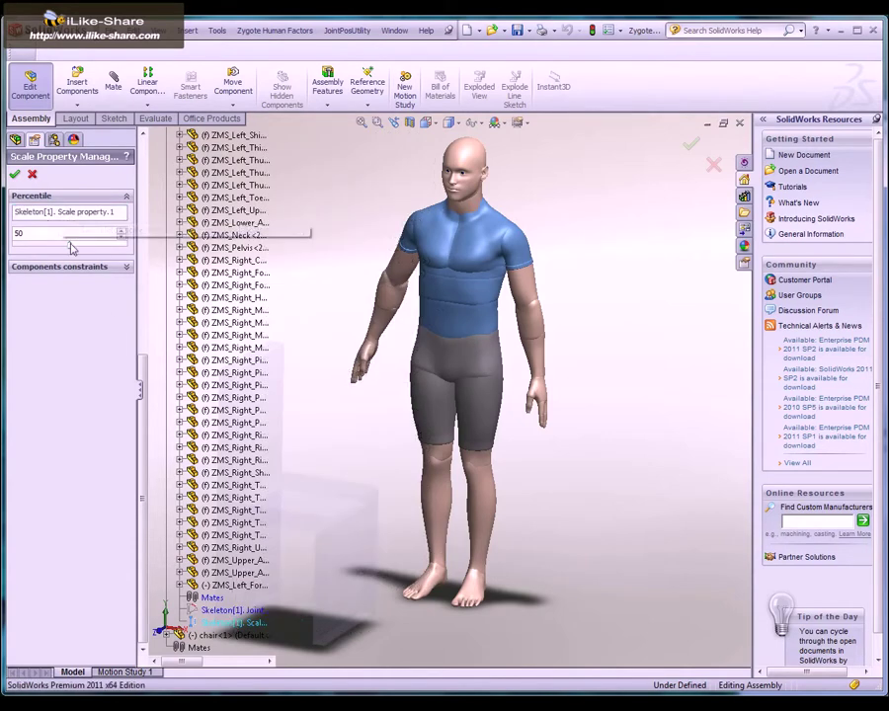
drag(71, 245, 10, 252)
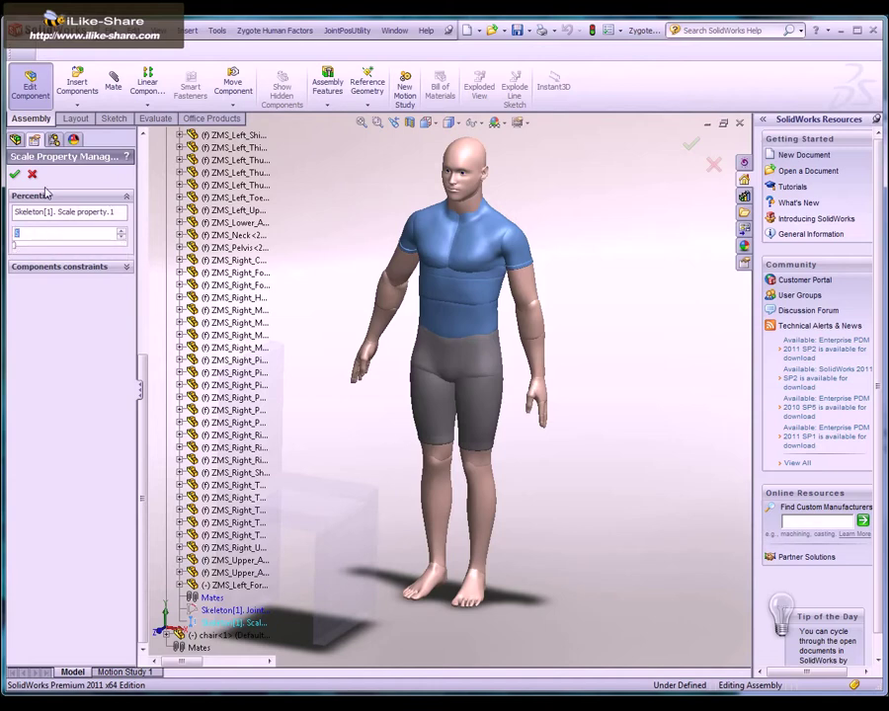
click(15, 175)
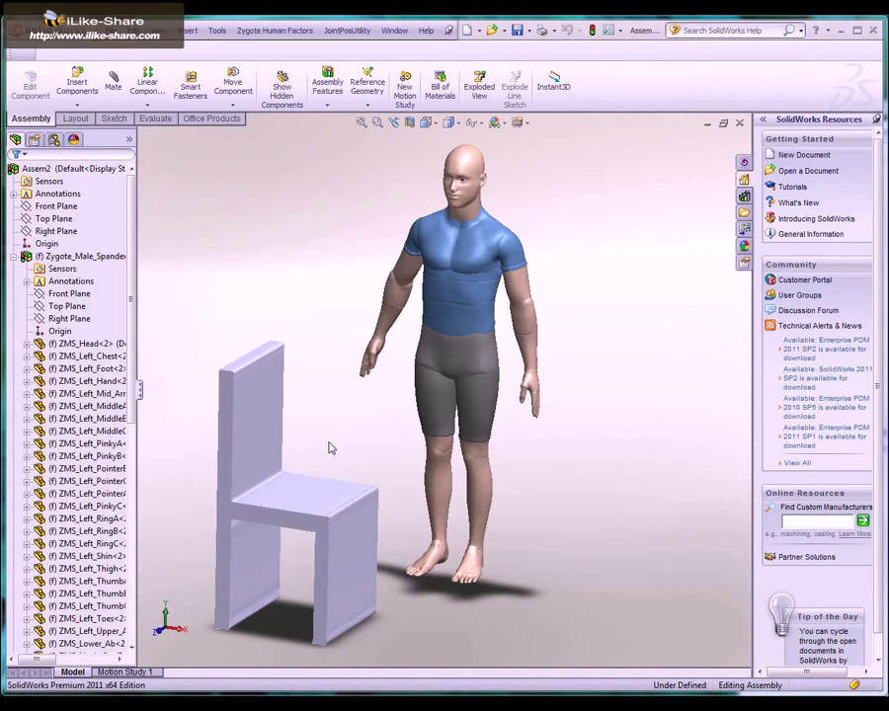
Edit the Zygote_Male_Spandex subassembly in place and rescale its Skeleton[1] Scale property to percentile 95 with the Scale command.
click(74, 257)
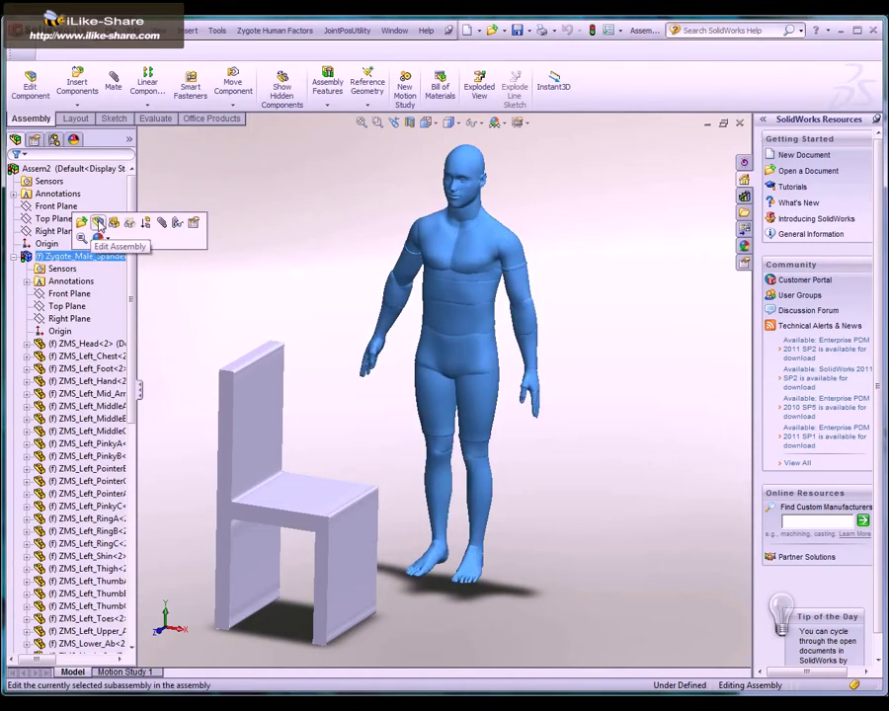
click(99, 224)
click(745, 163)
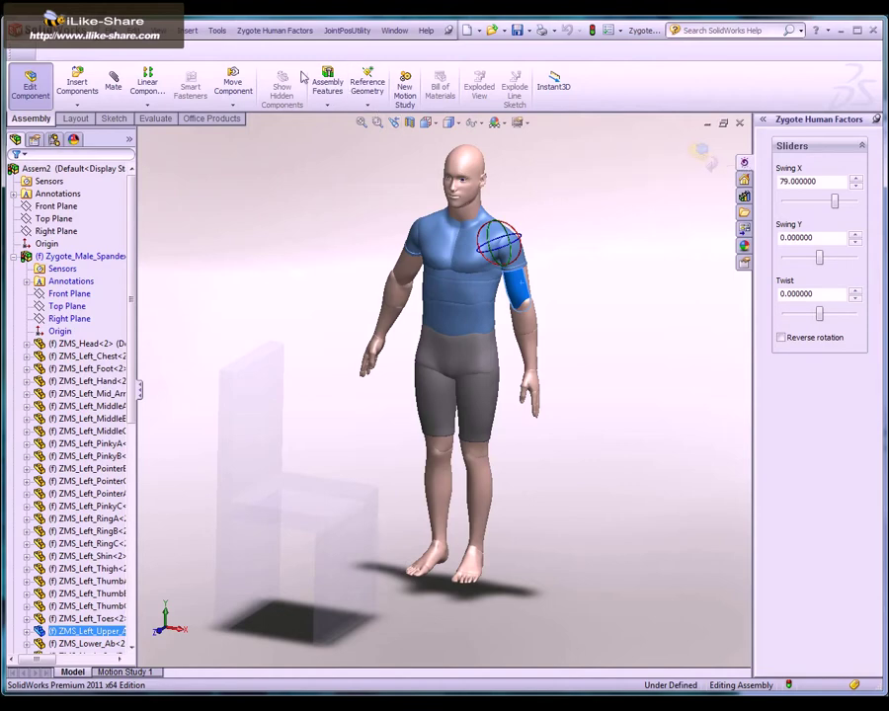
click(273, 31)
click(273, 63)
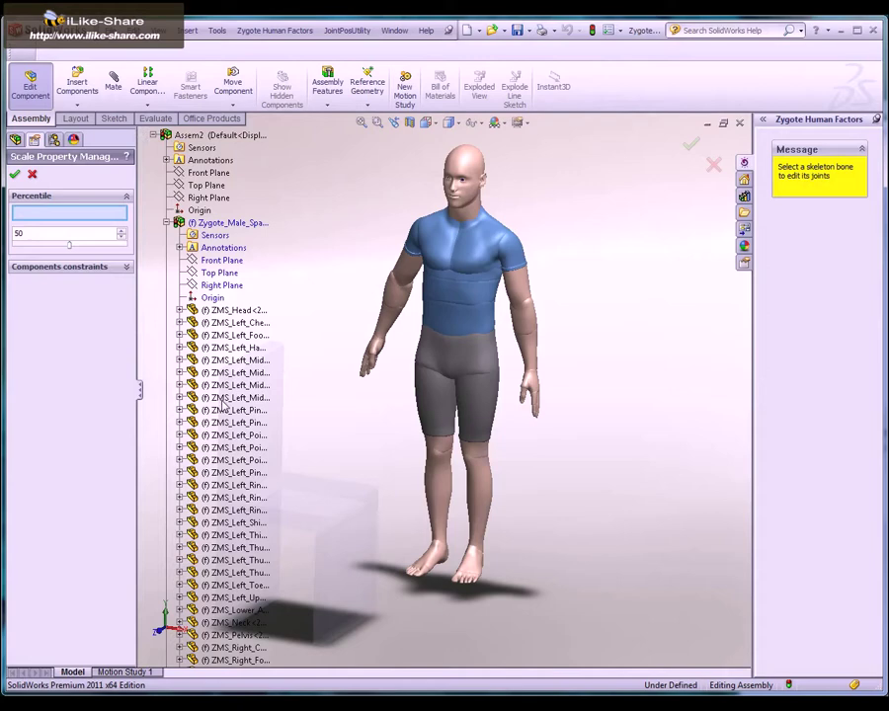
scroll(229, 408, down, 9)
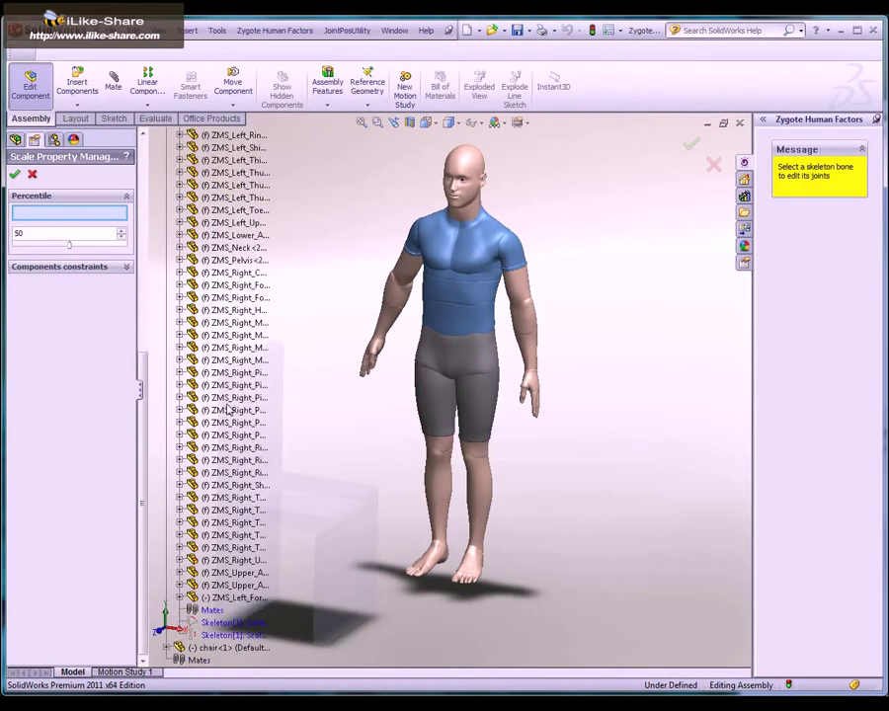
click(240, 635)
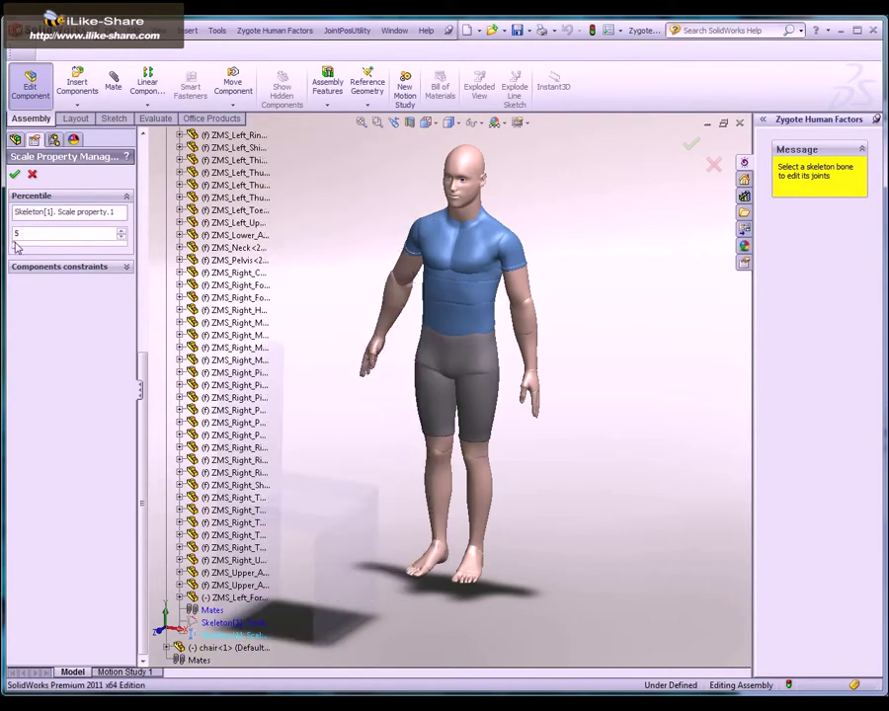
drag(16, 245, 141, 257)
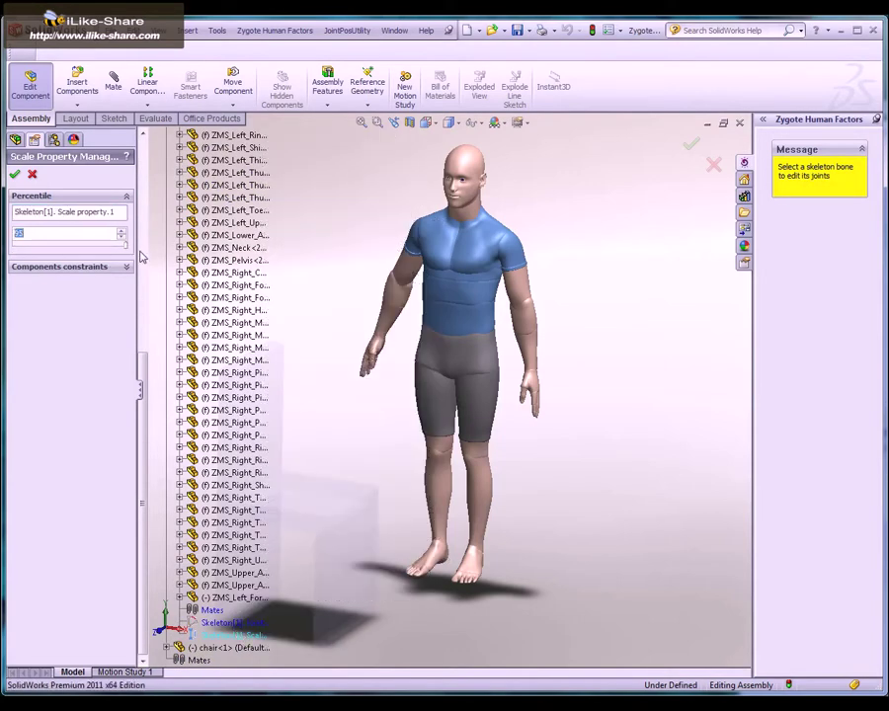
click(15, 174)
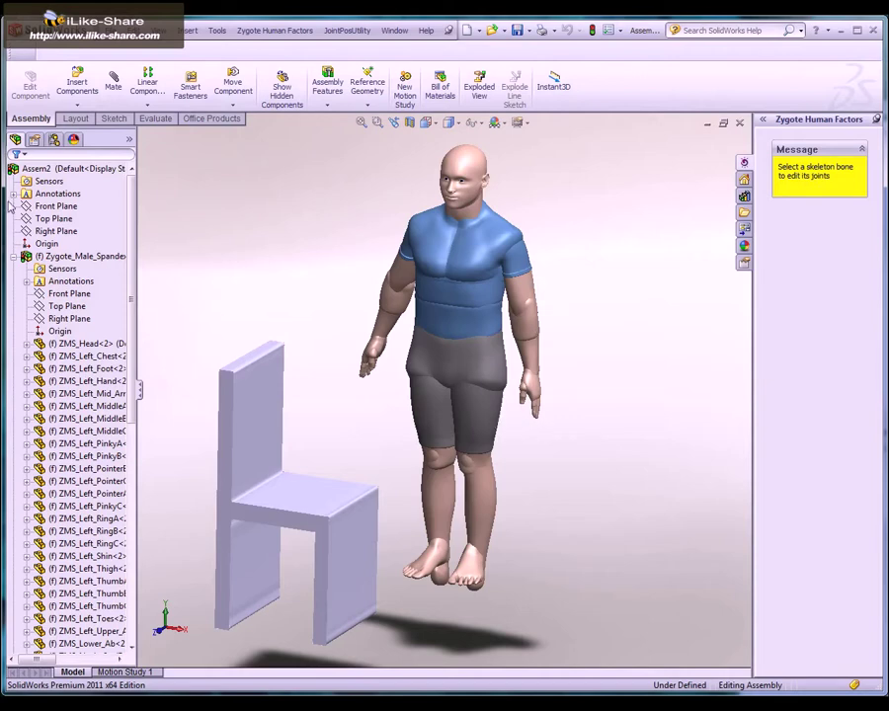
Edit the figure in place again and refresh its legs, setting the left thigh's Swing X to 4 and nudging the right thigh's Swing X.
click(73, 257)
click(80, 219)
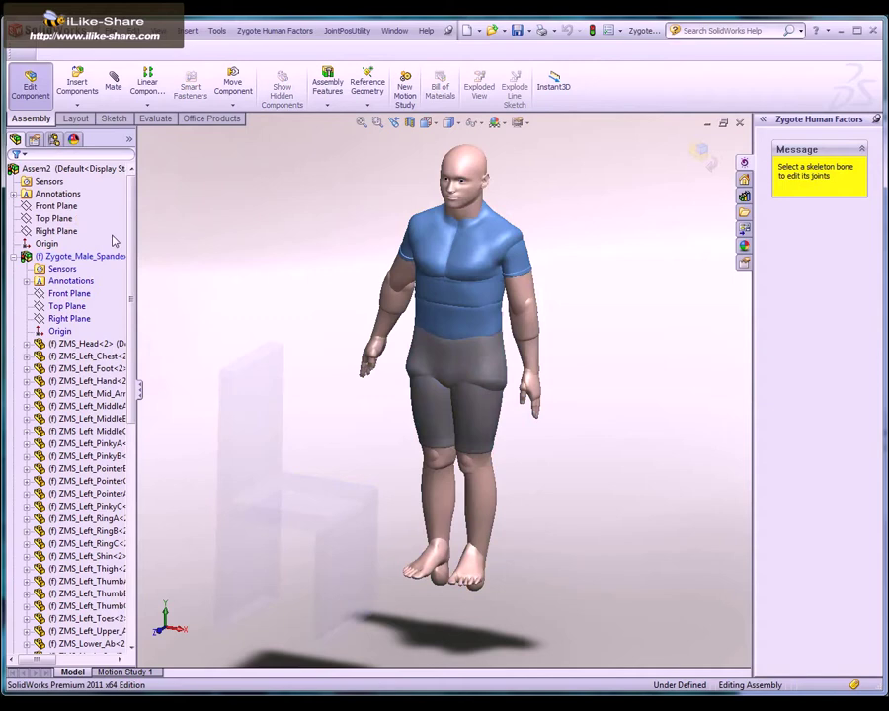
click(482, 422)
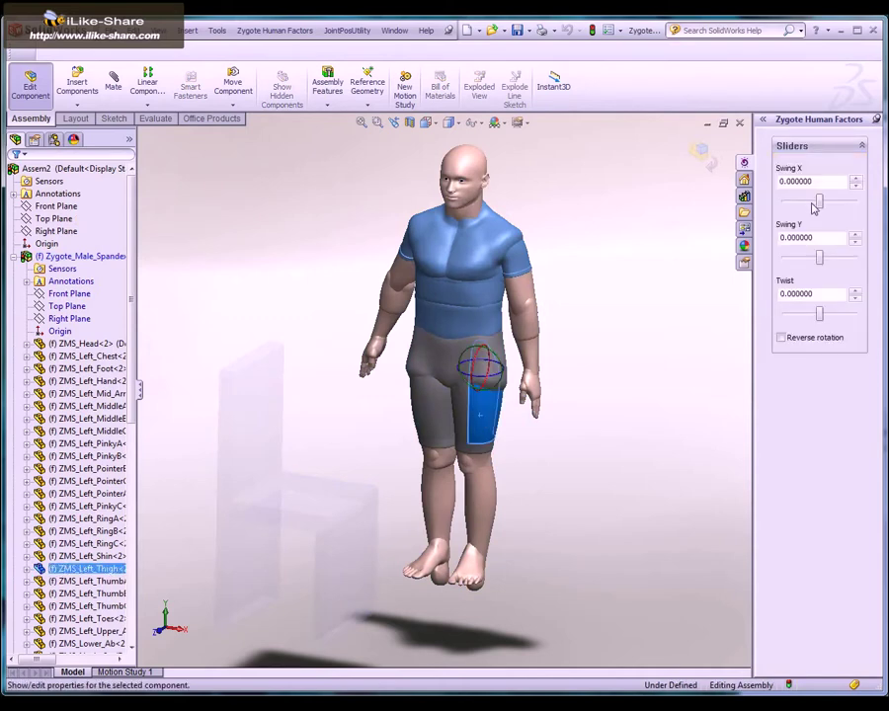
drag(817, 202, 820, 205)
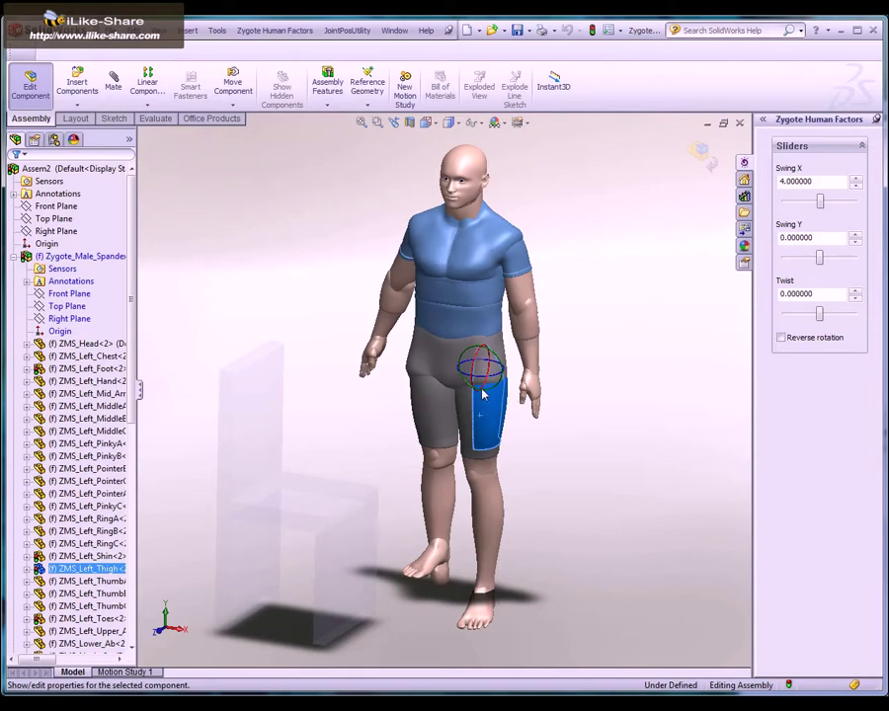
click(432, 395)
drag(819, 201, 819, 202)
Set Swing X to 1 on the figure's upper abdomen joint.
click(488, 319)
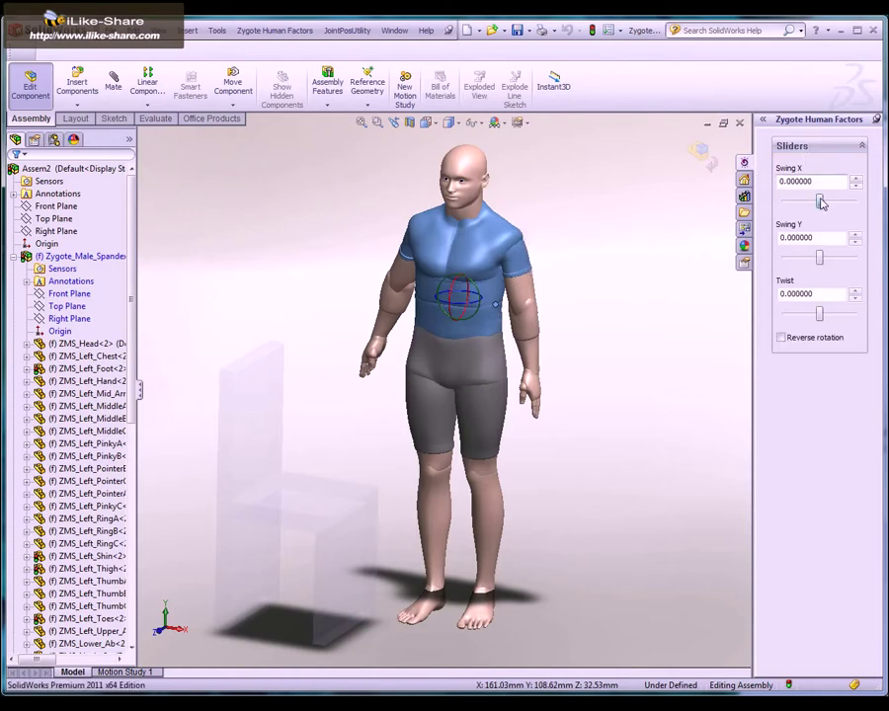
drag(820, 202, 821, 202)
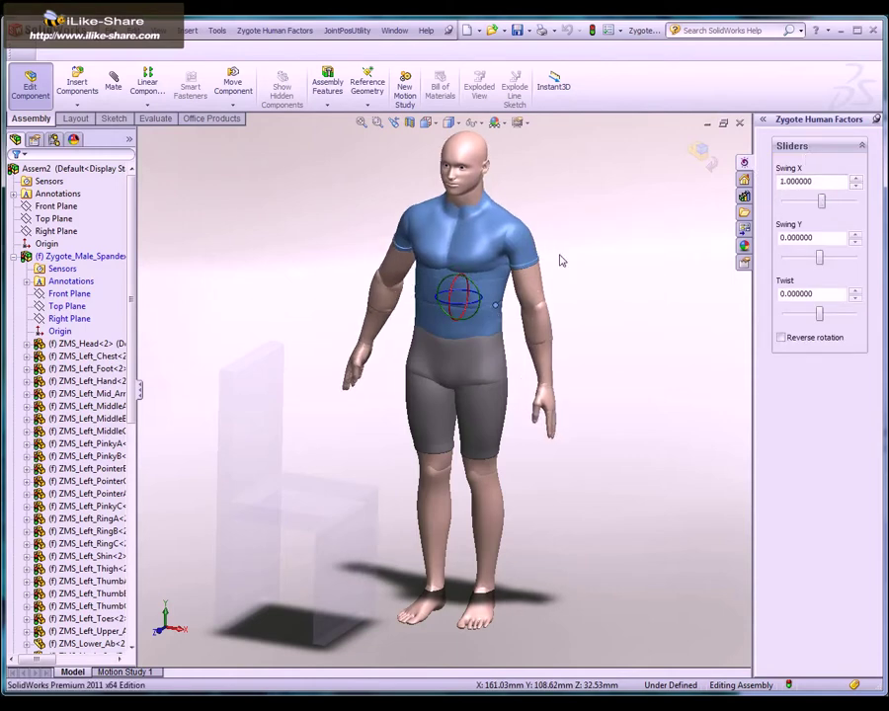